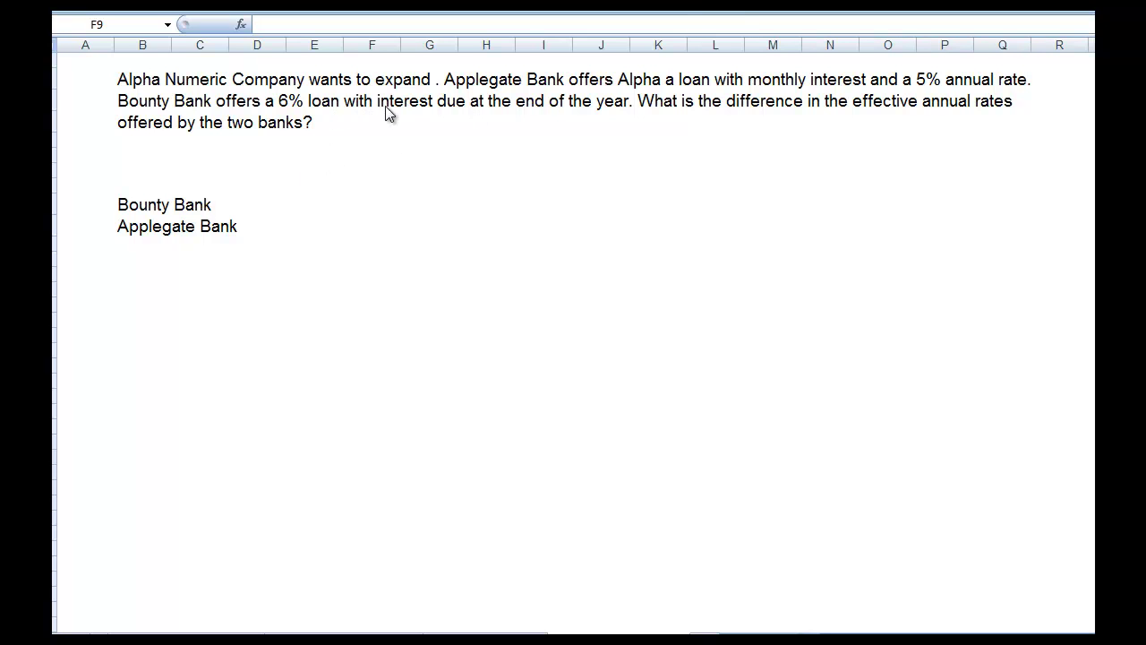
- Enter Bounty Bank's rate 0.06 in F9
left_click(345, 206)
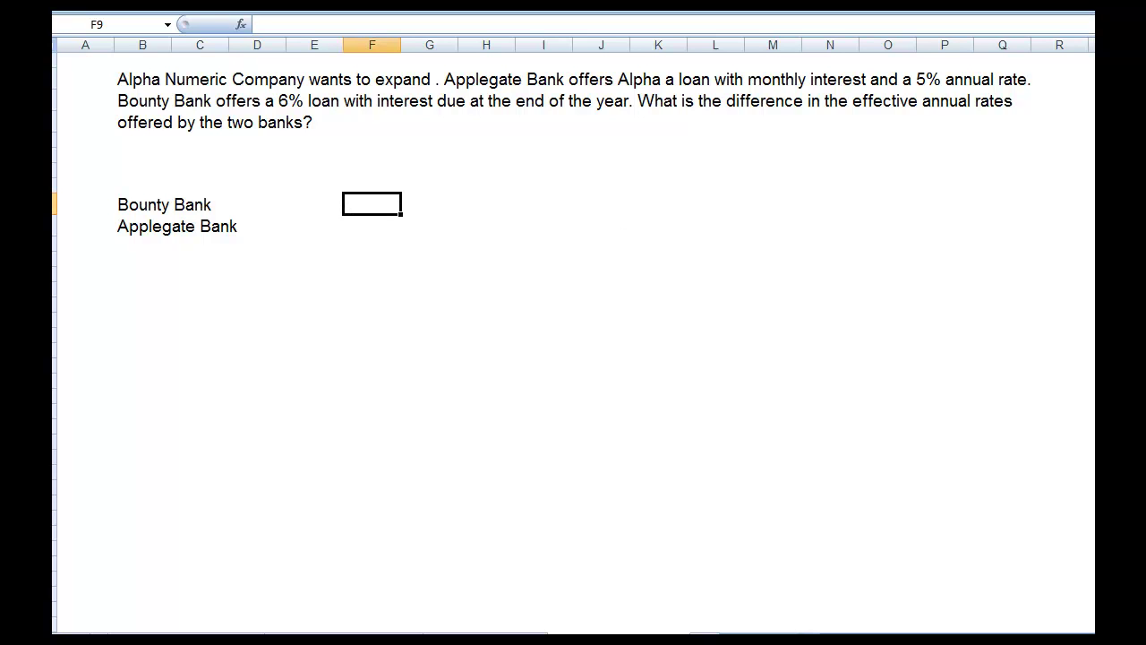
type(".06")
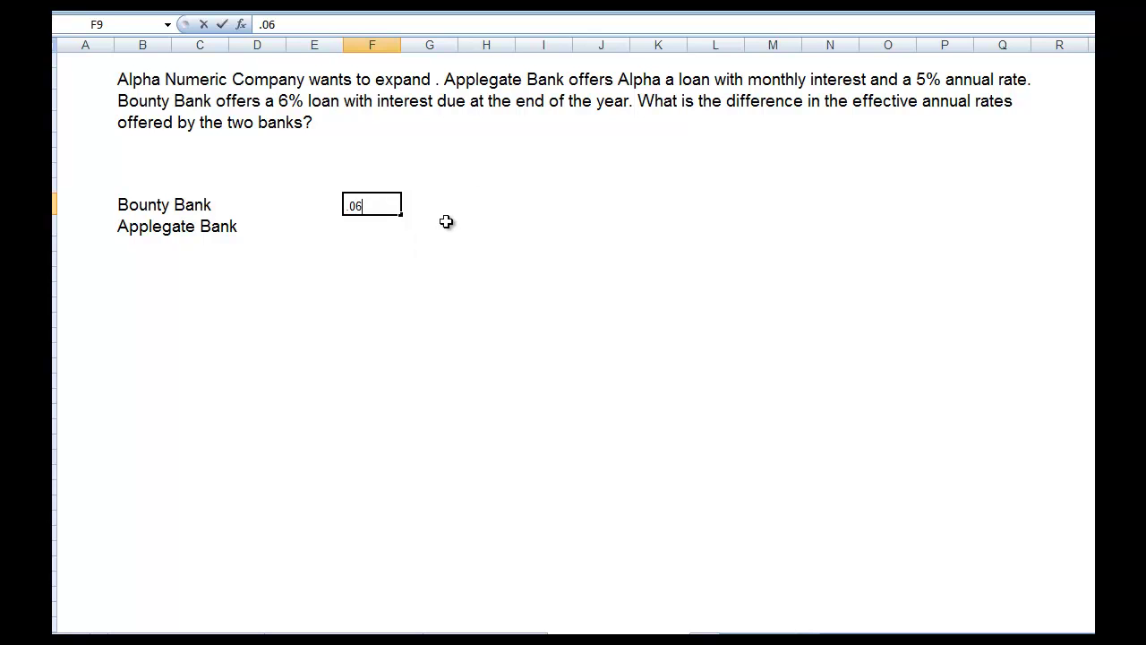
left_click(417, 258)
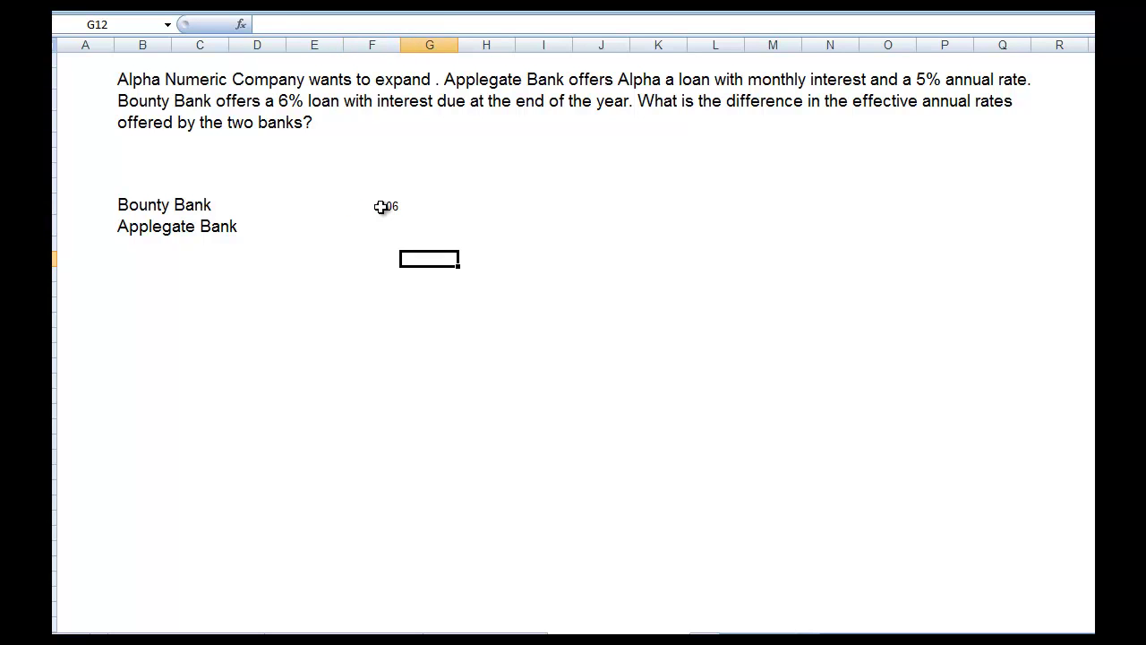
- Enlarge the font size of the 0.06 rate in F9
left_click(381, 207)
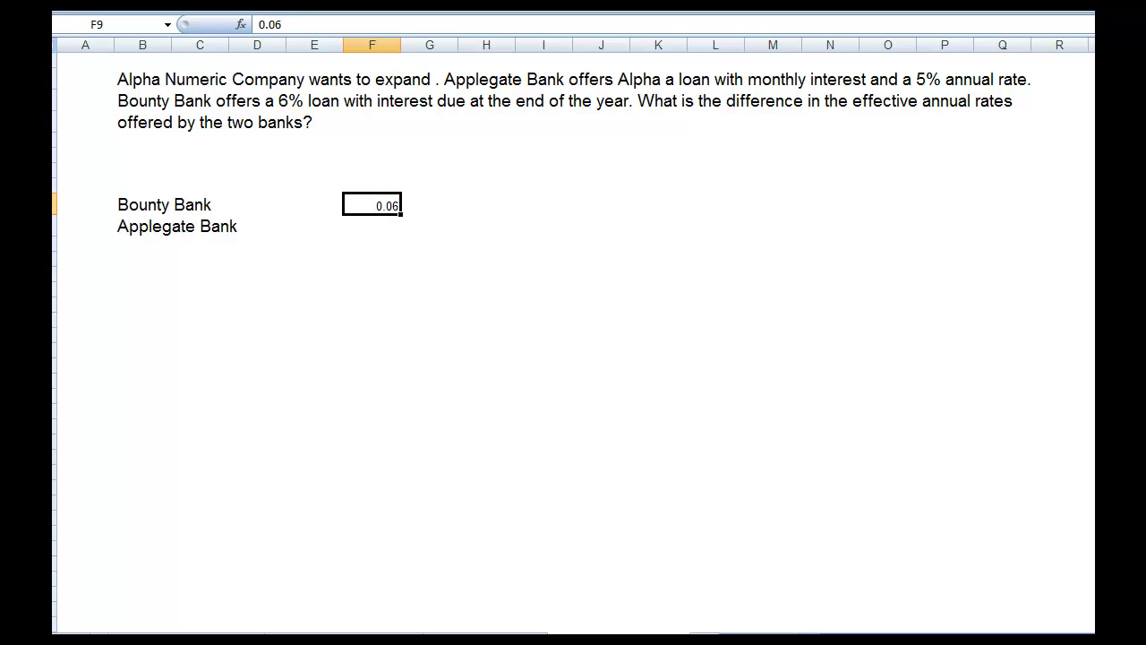
left_click(295, 9)
left_click(281, 45)
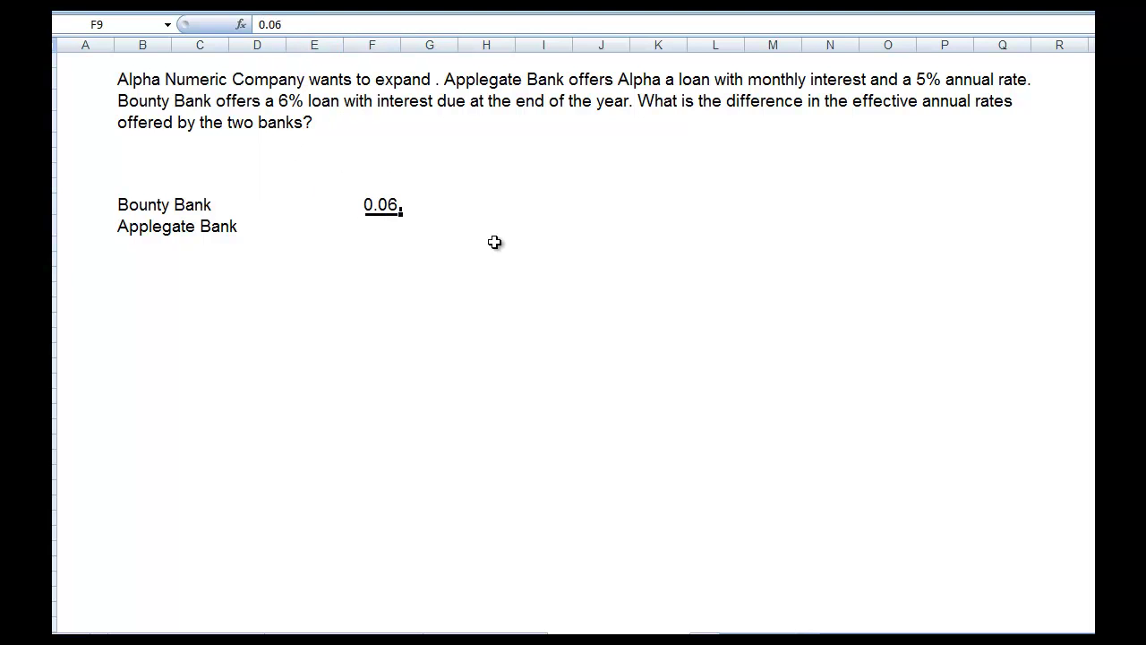
left_click(384, 206)
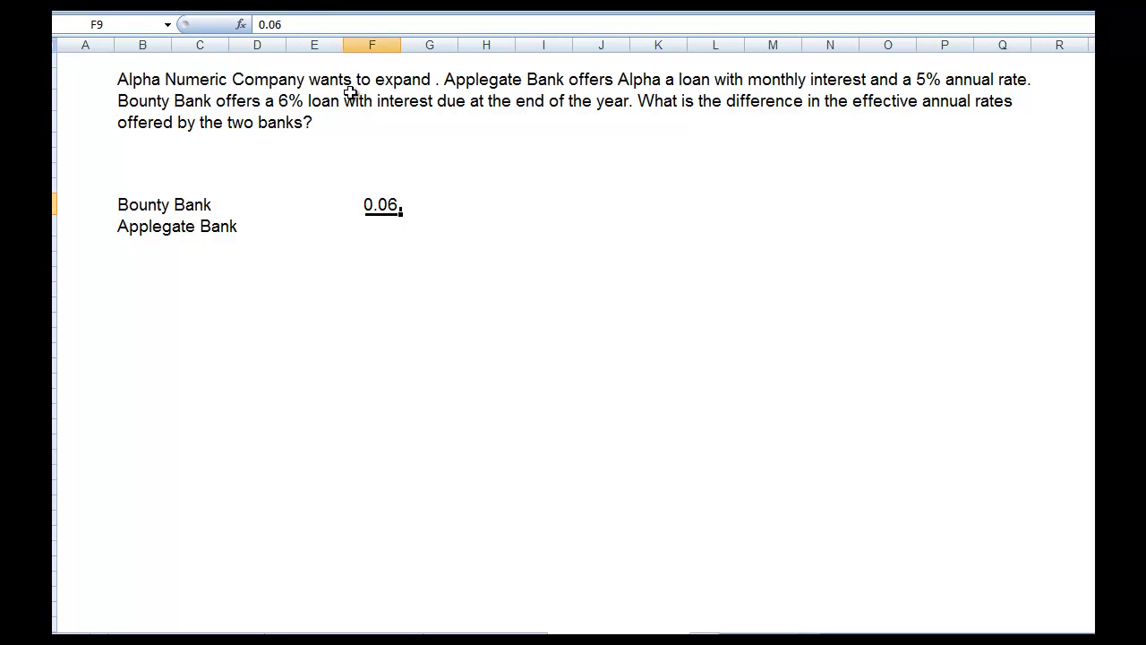
mouse_move(378, 201)
left_mouse_down()
mouse_move(378, 220)
mouse_move(367, 203)
mouse_move(387, 226)
mouse_move(367, 202)
mouse_move(402, 205)
mouse_move(393, 237)
mouse_move(391, 153)
mouse_move(378, 166)
mouse_move(386, 207)
left_mouse_up()
left_click(517, 171)
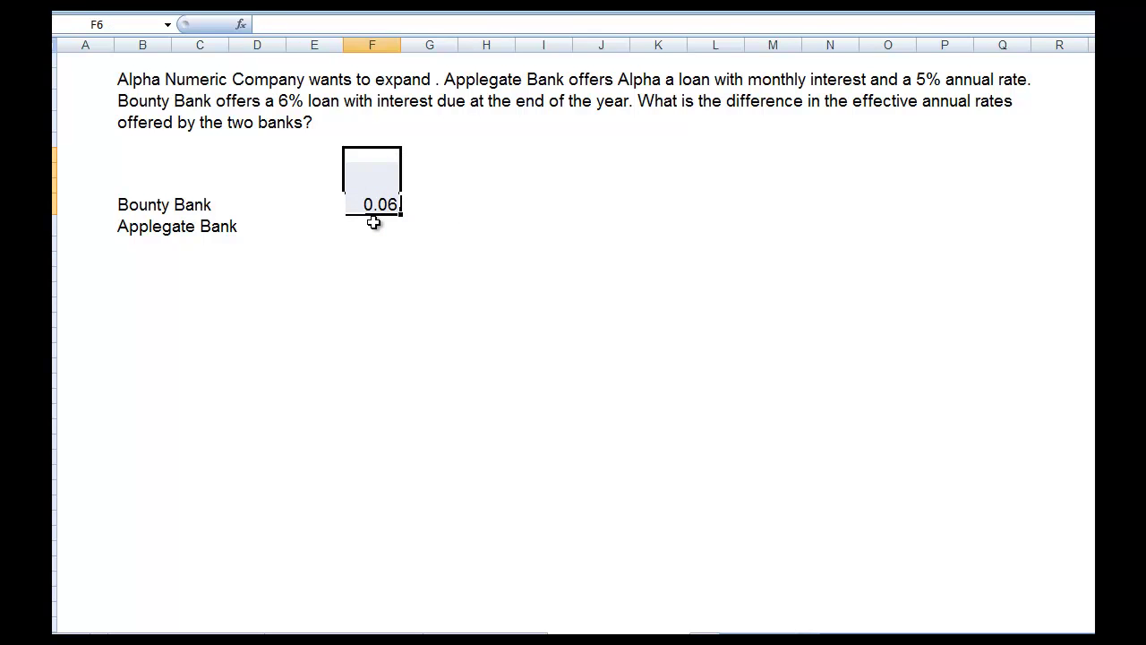
- Format the F9:F10 rate cells as Percentage with 2 decimals, showing 6.00%
left_click_drag(374, 222, 374, 224)
right_click(381, 218)
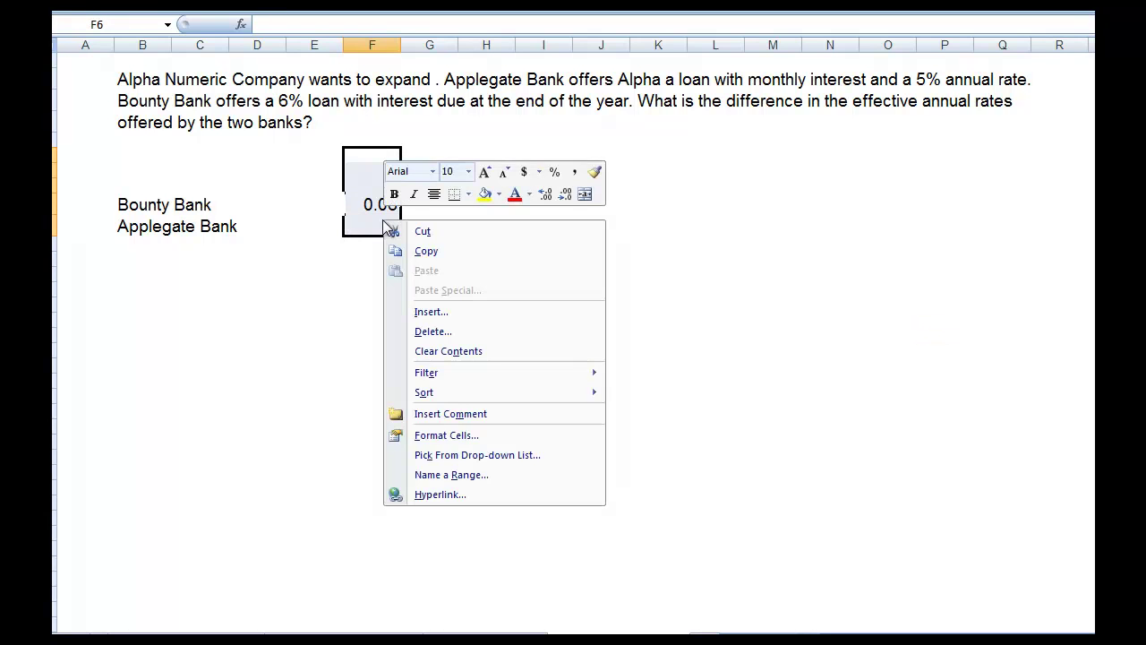
left_click(465, 437)
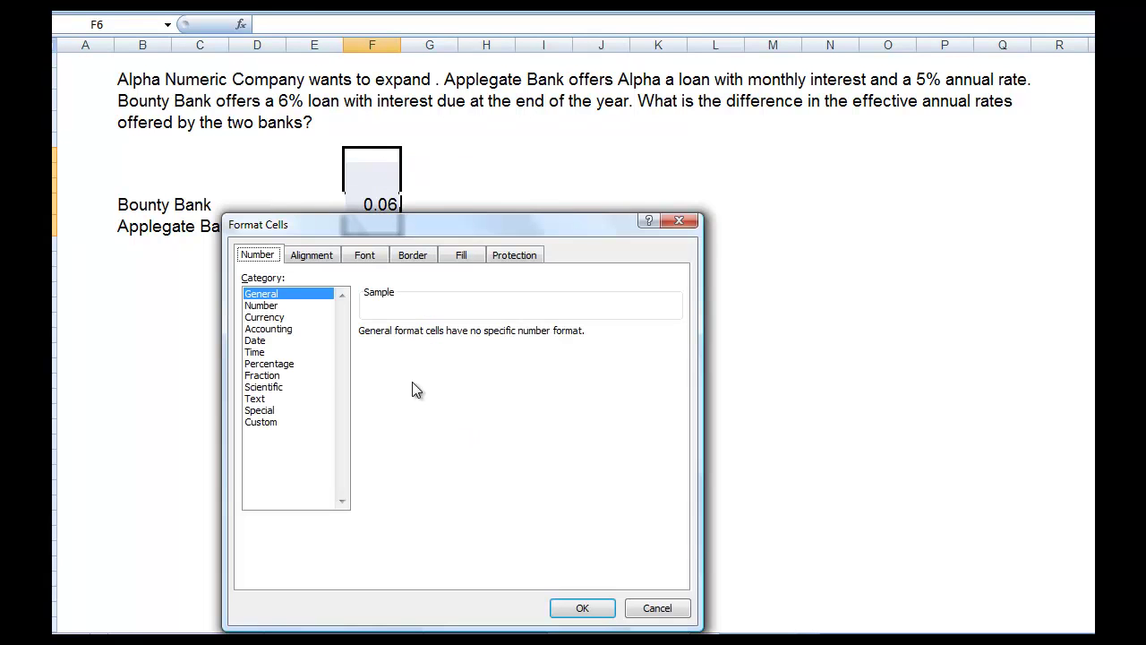
left_click(283, 352)
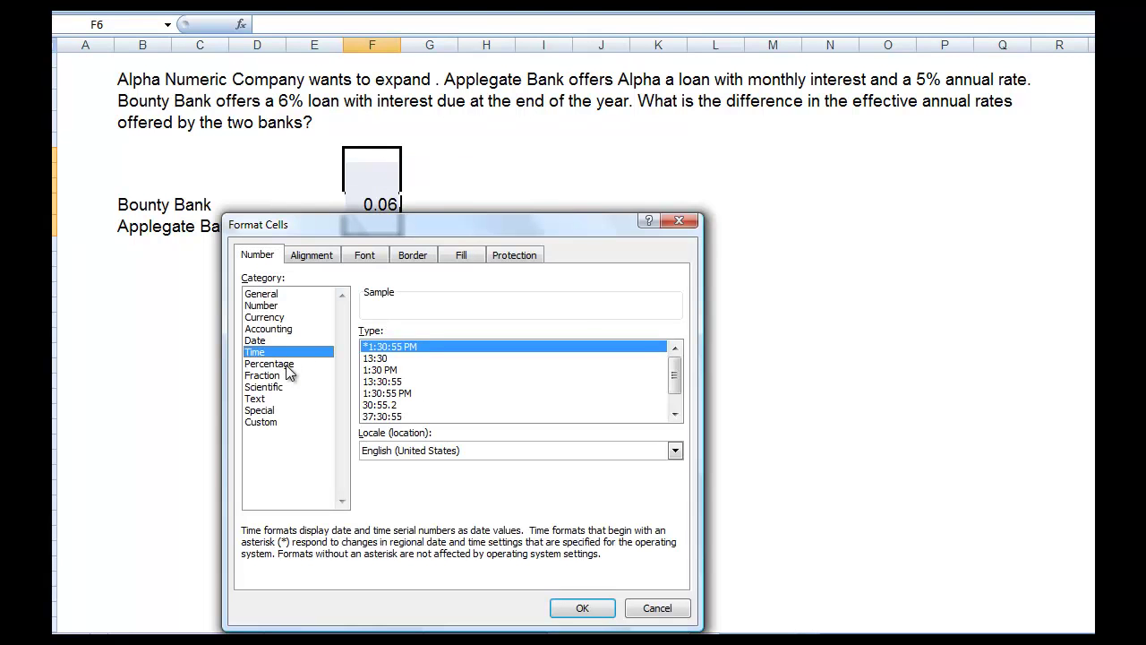
left_click(285, 363)
left_click(586, 596)
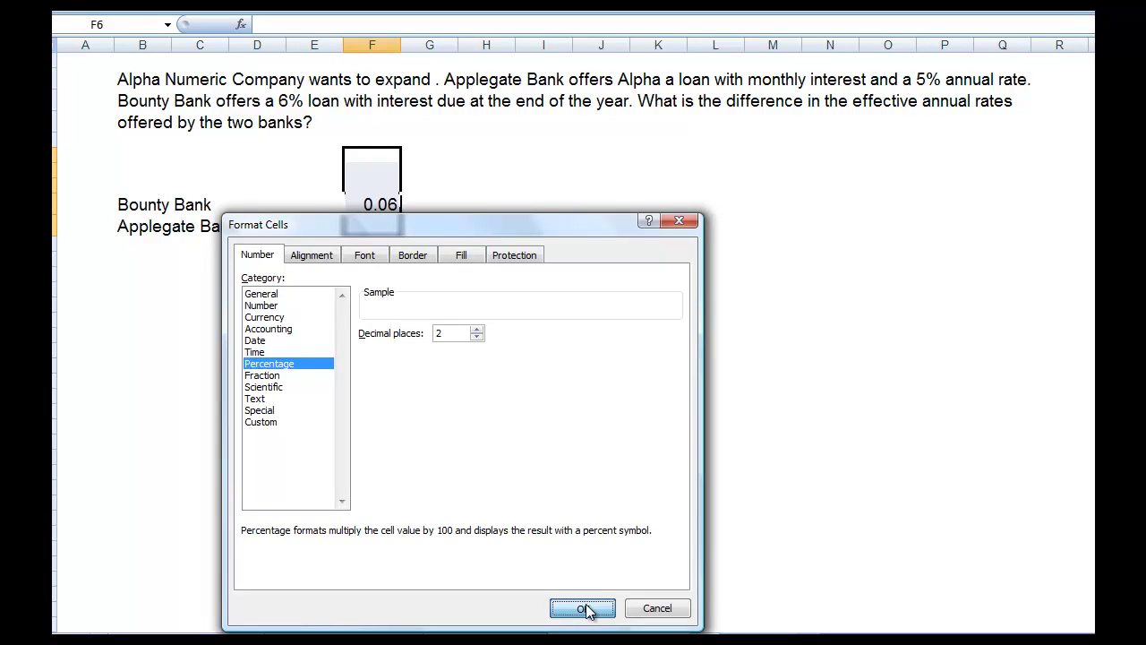
left_click(614, 248)
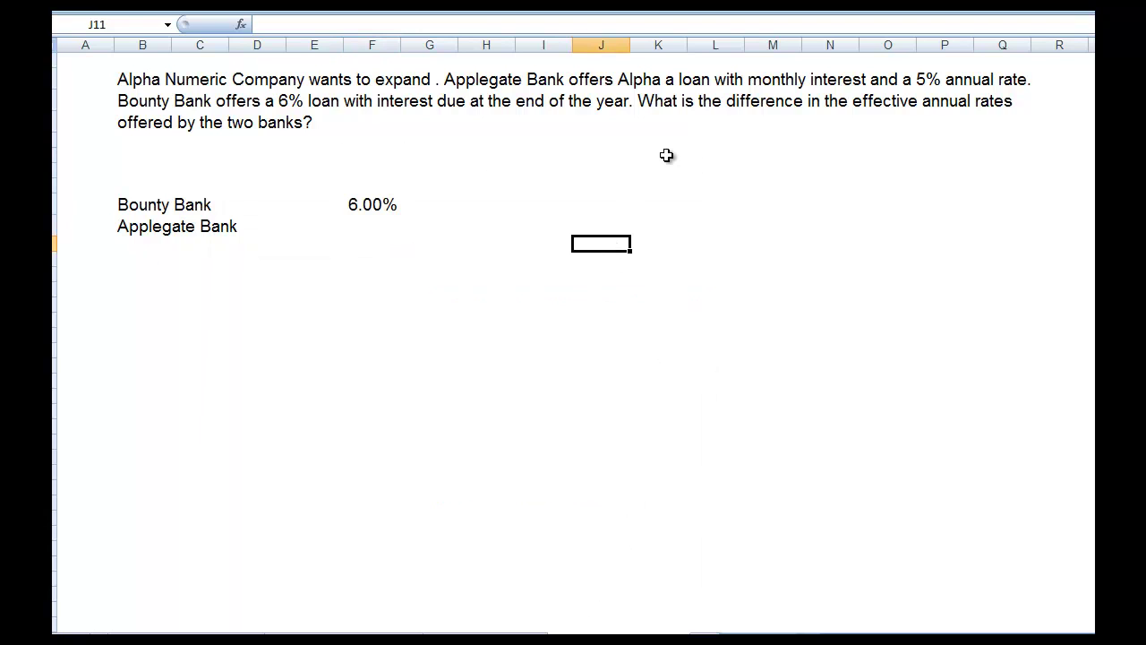
- In F10, search functions for 'effective annual rate' and insert EFFECT
left_click(357, 230)
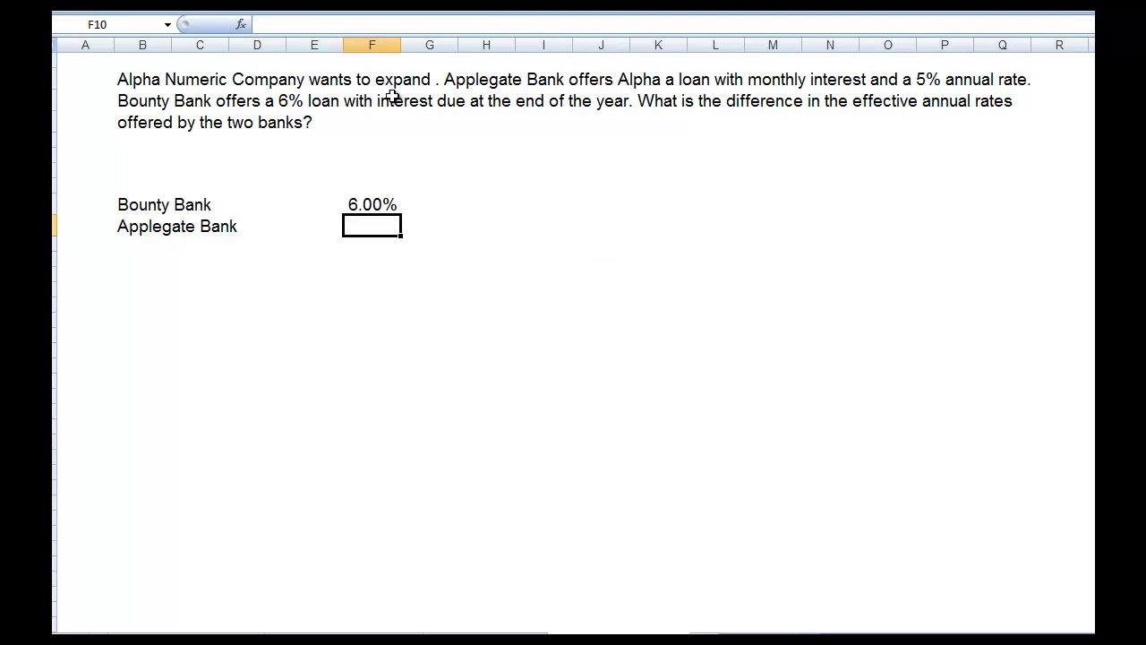
left_click(243, 25)
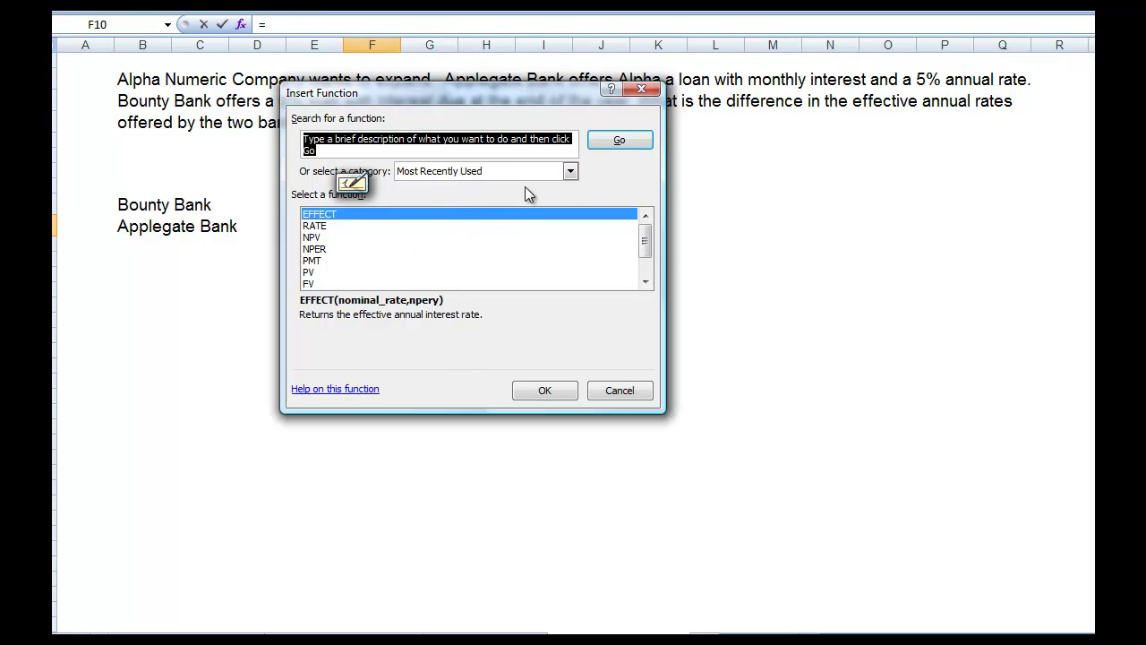
left_click(566, 172)
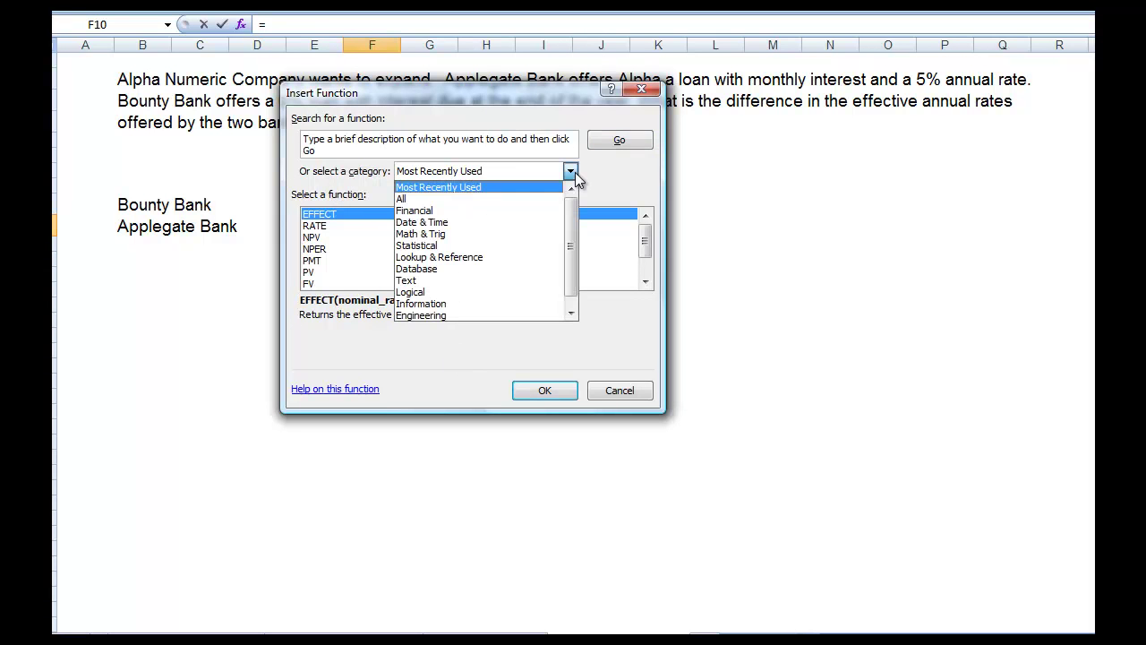
left_click(490, 208)
left_click(311, 144)
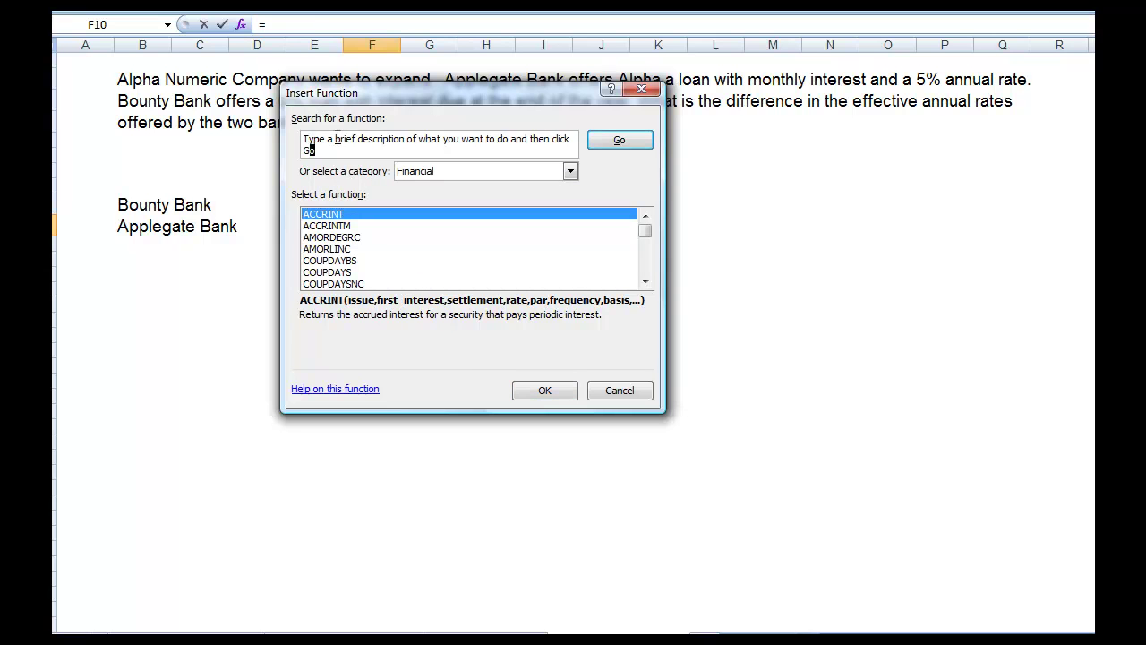
type("effe")
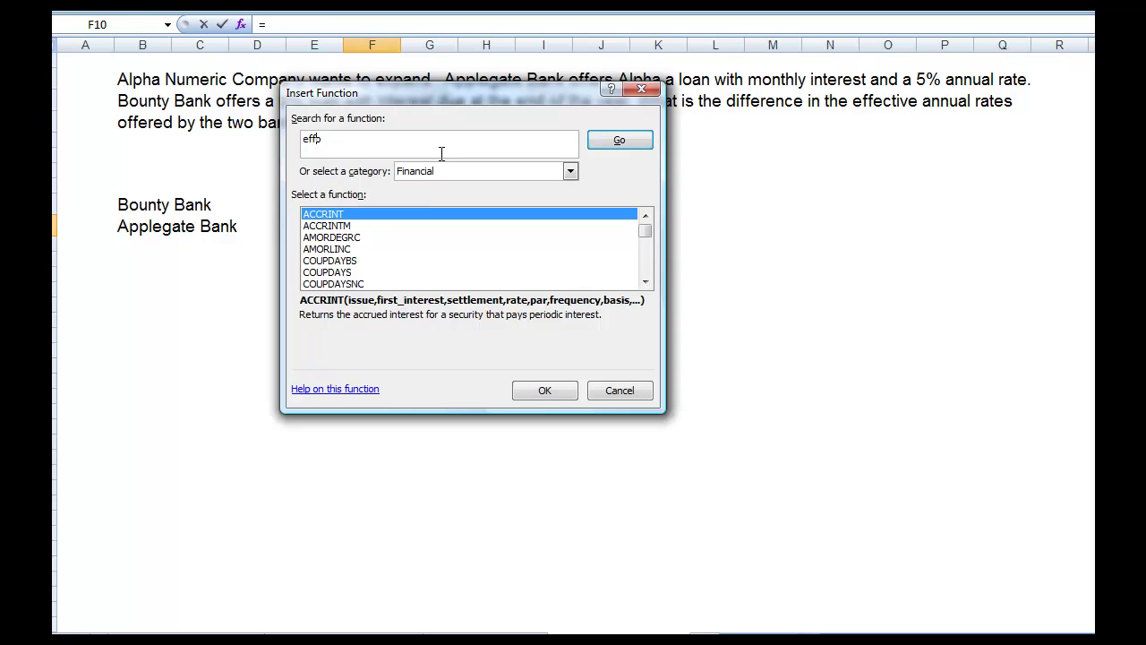
type("ective annual rate")
key("Return")
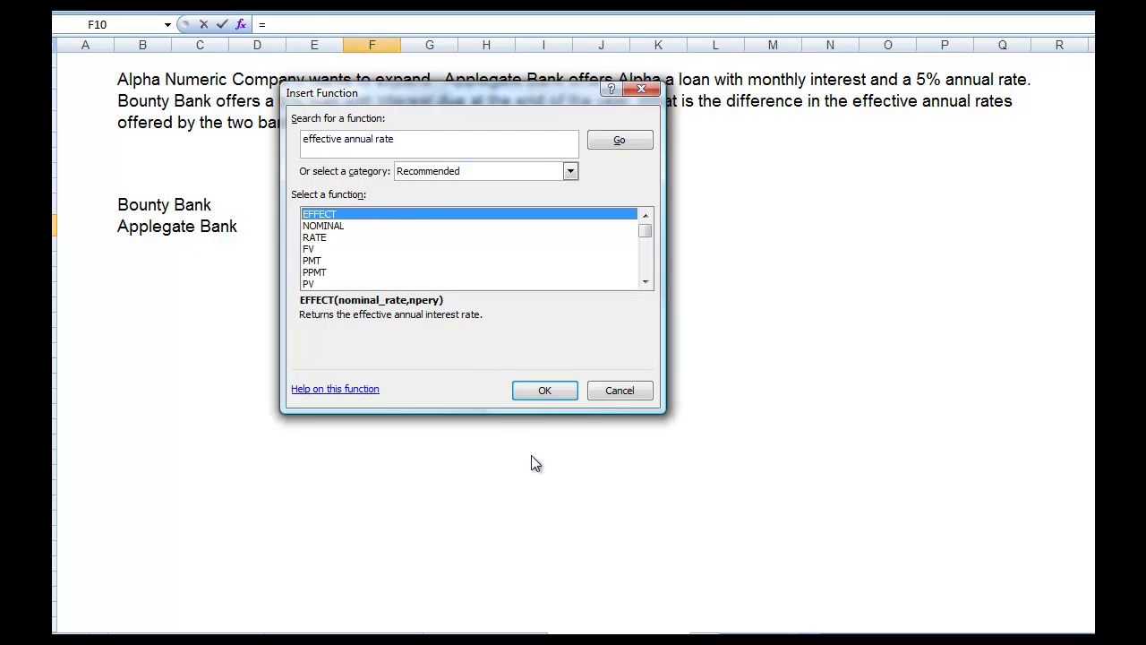
left_click(550, 386)
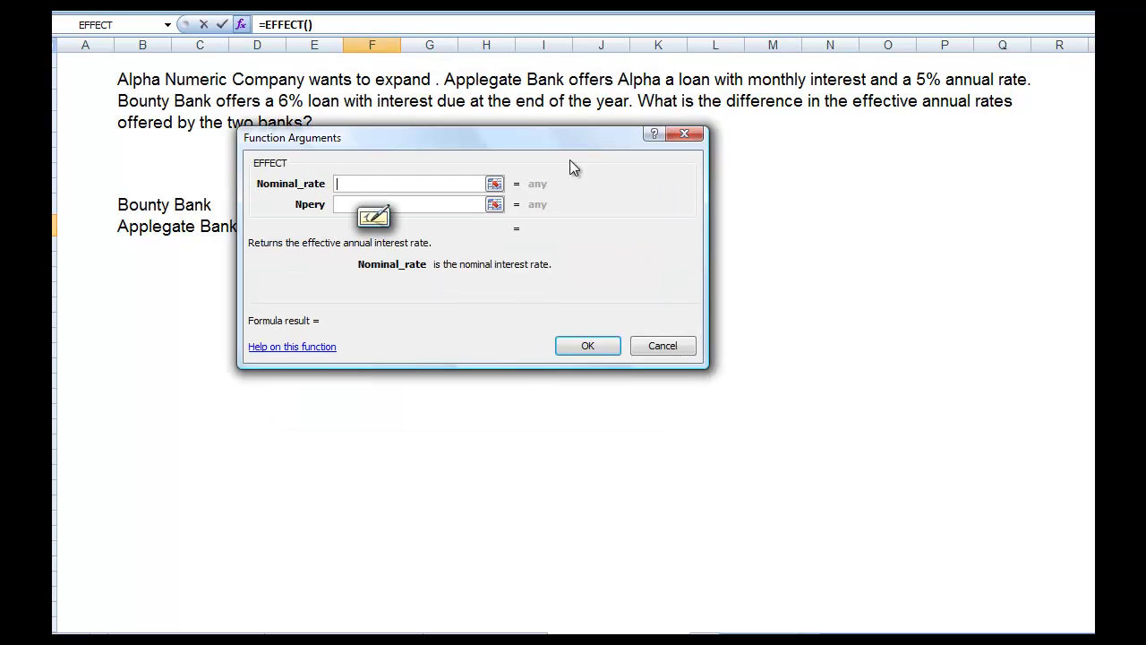
- Complete =EFFECT(5%,12) in F10 to show 5.12%, enlarged to match 6.00%
left_click_drag(577, 135, 744, 135)
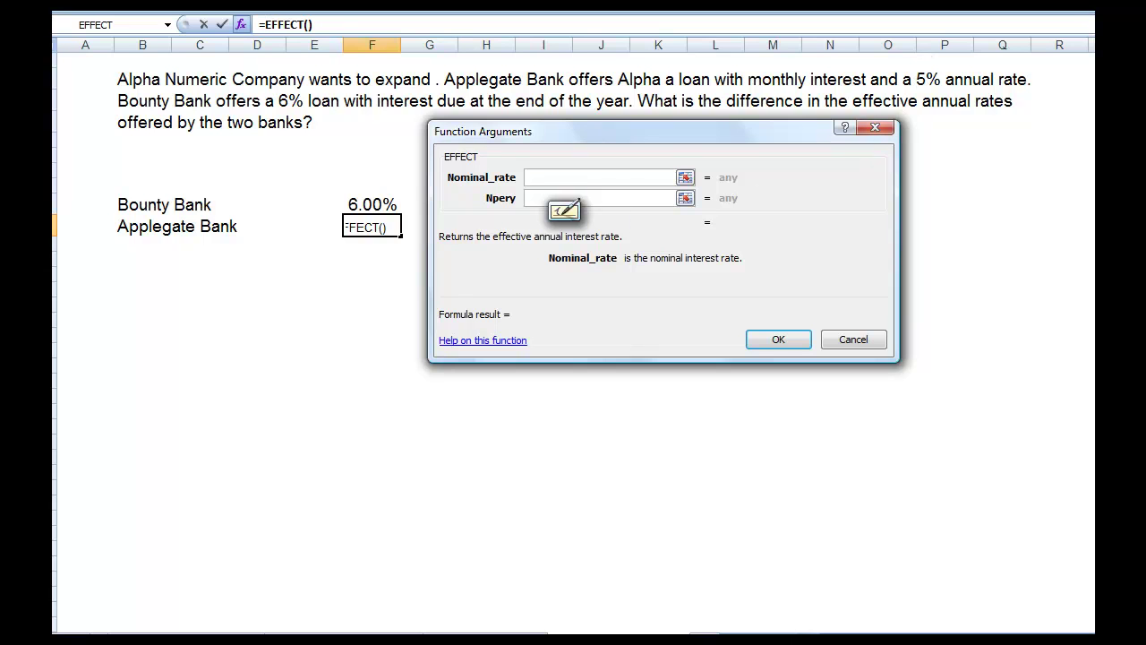
type("5")
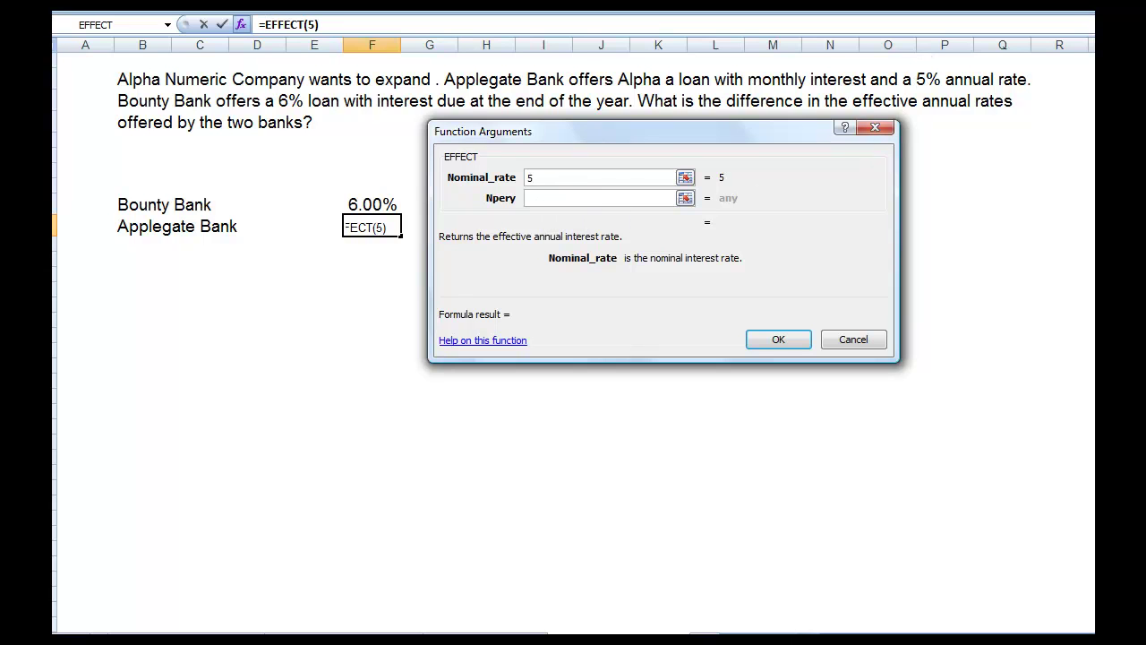
type("%")
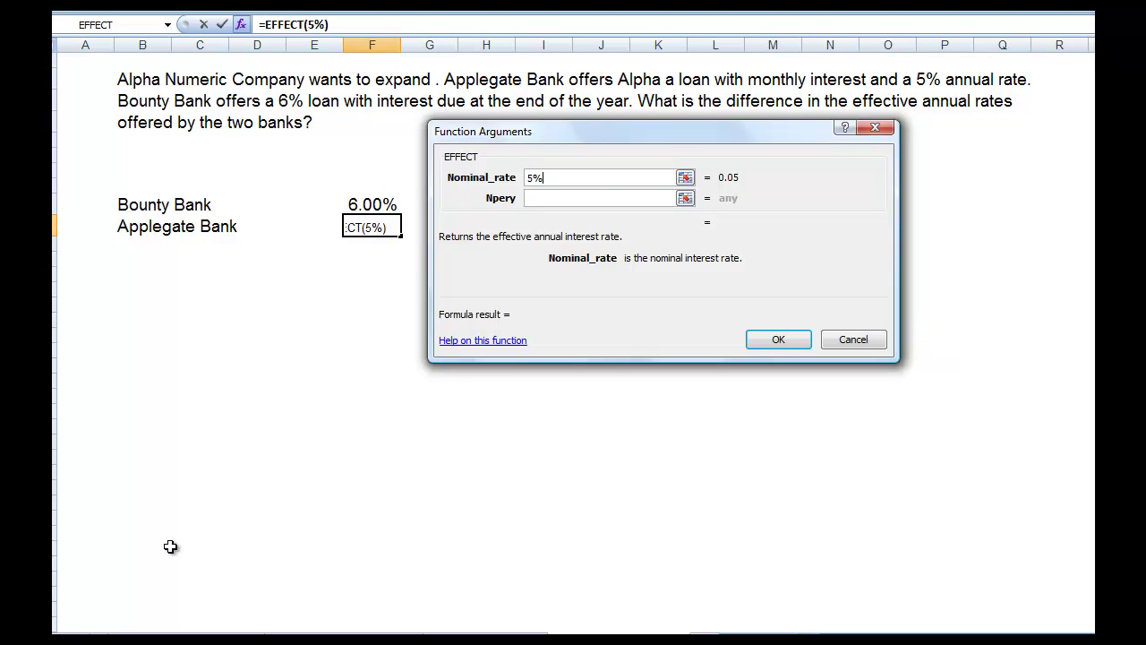
left_click(570, 198)
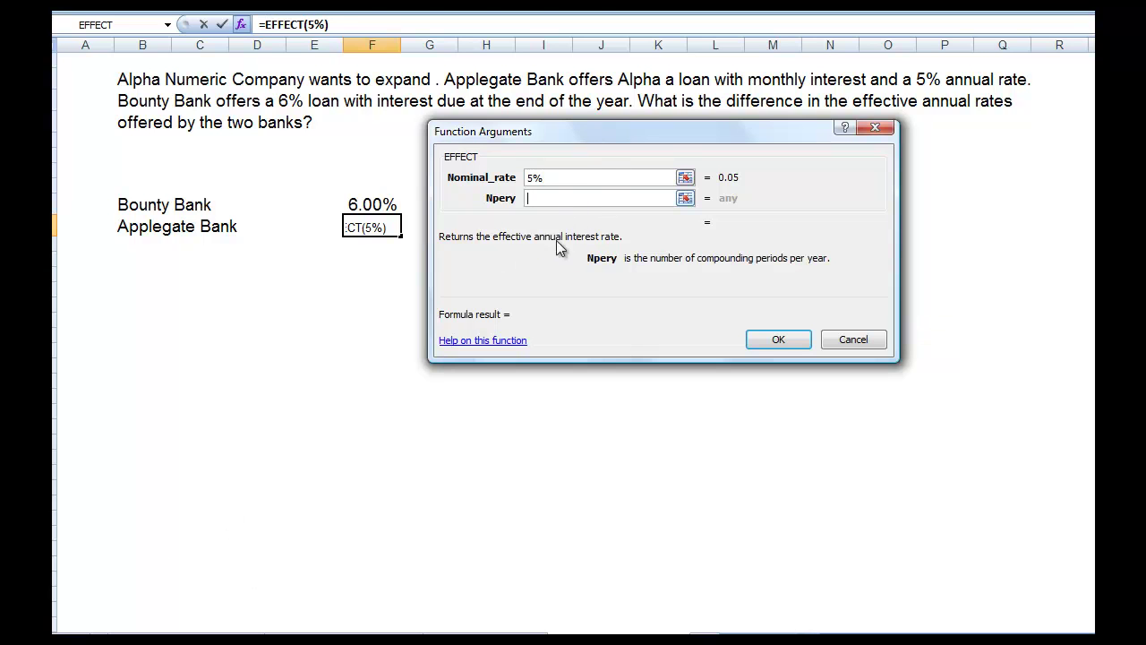
type("12")
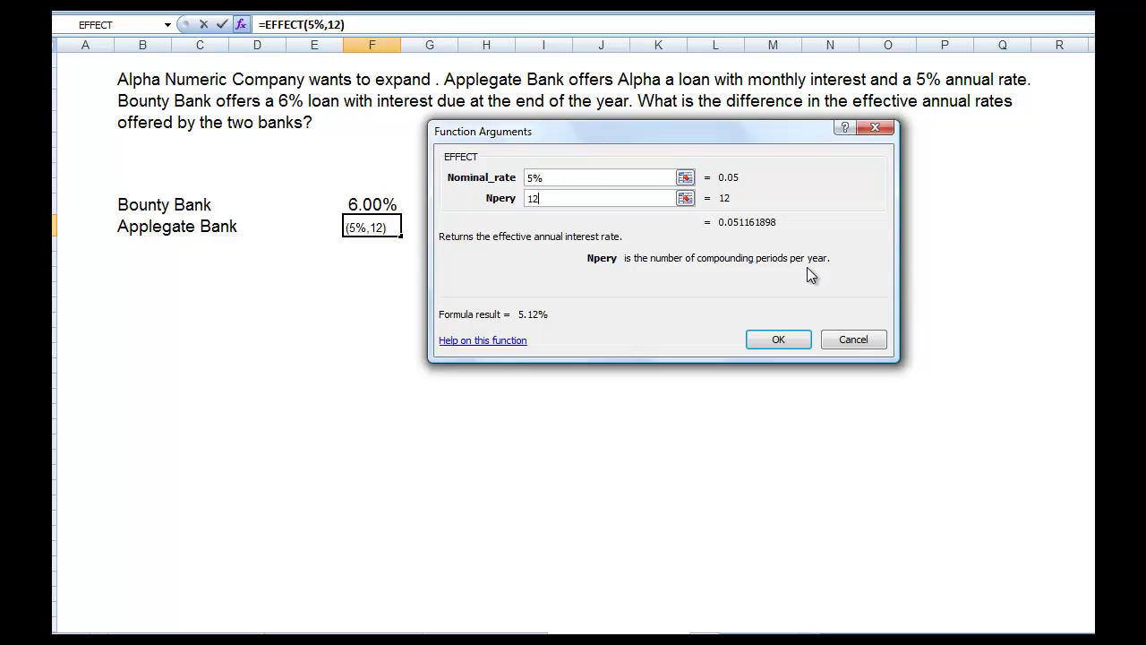
left_click(775, 342)
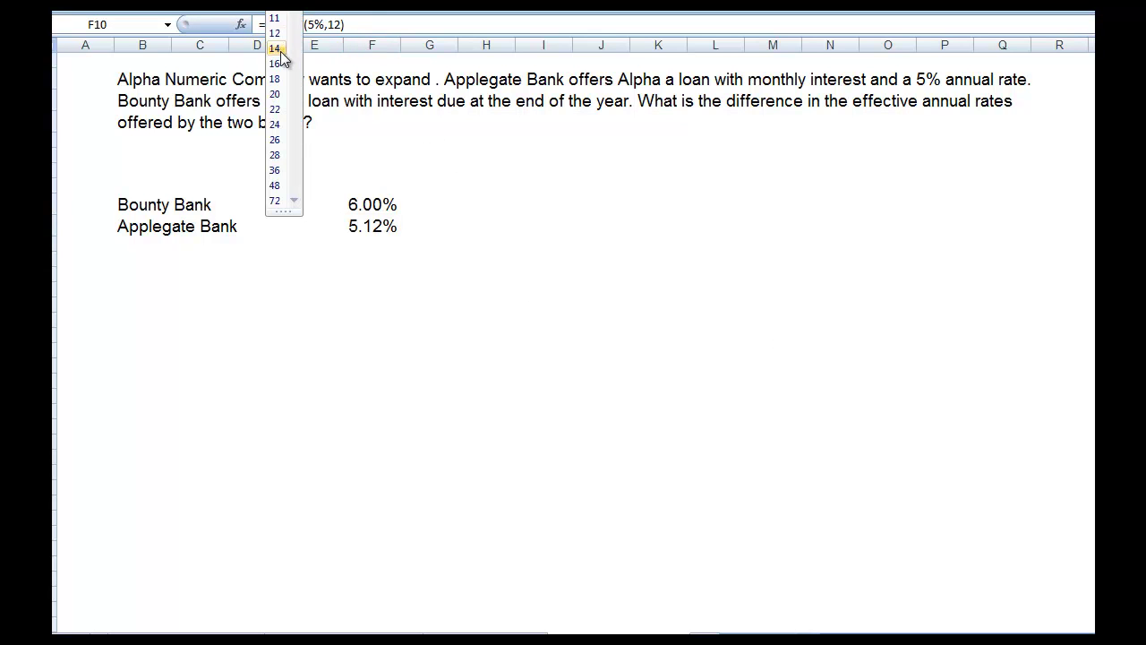
left_click(282, 48)
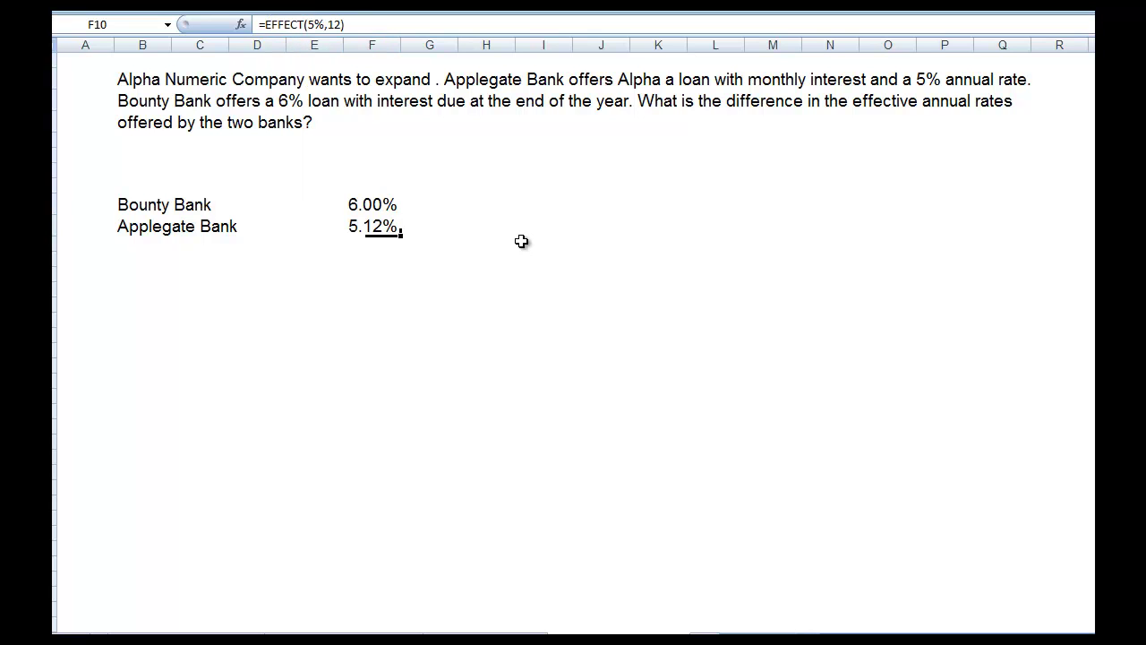
- Enter =F9-F10 in F11 to show the 0.88% difference
left_click(448, 240)
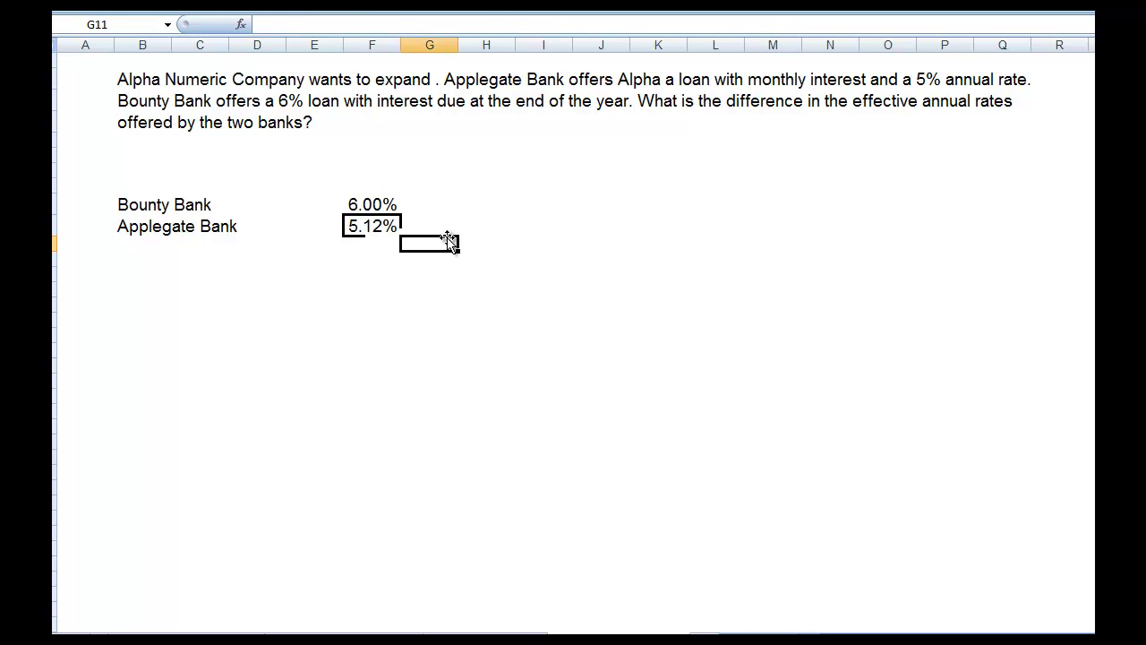
left_click(371, 242)
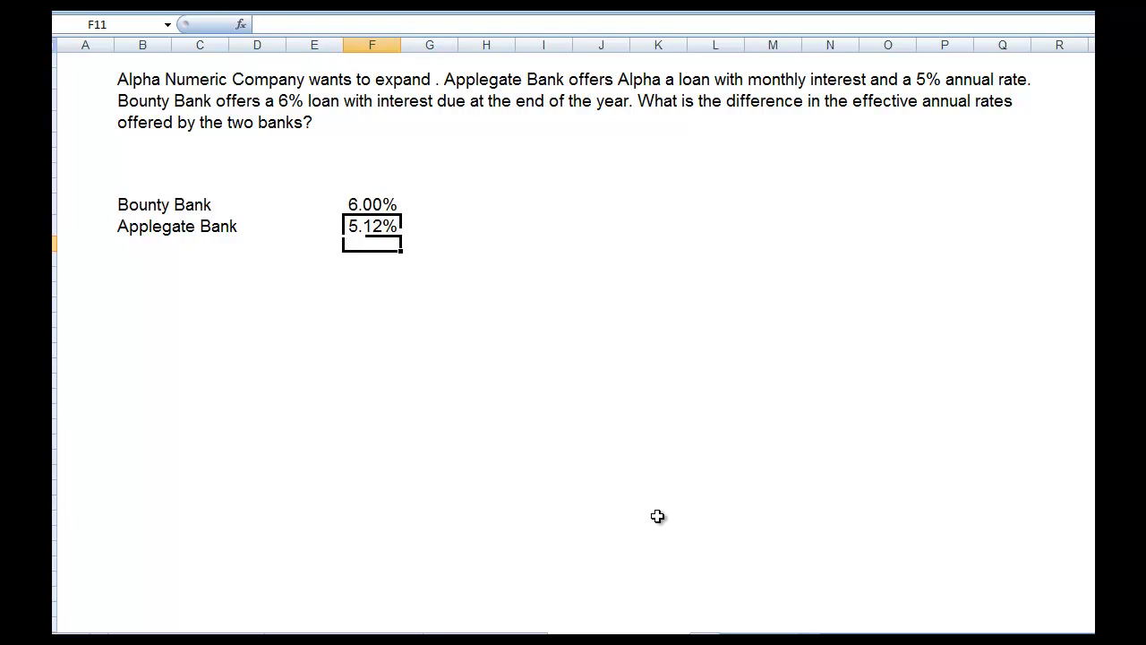
type("=")
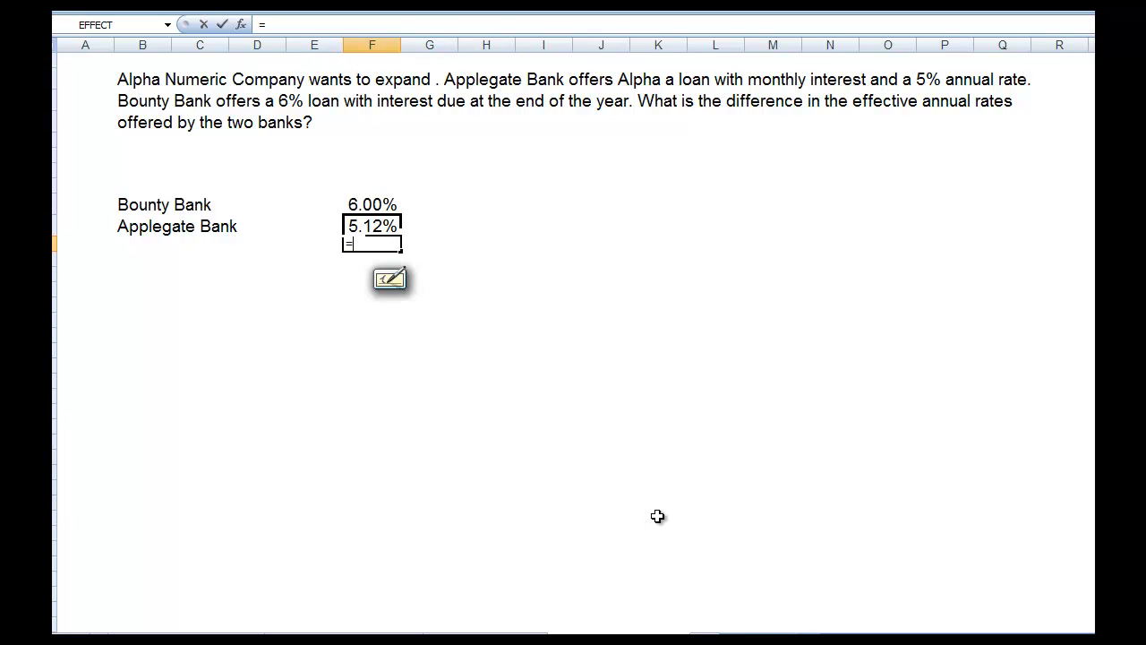
left_click(357, 207)
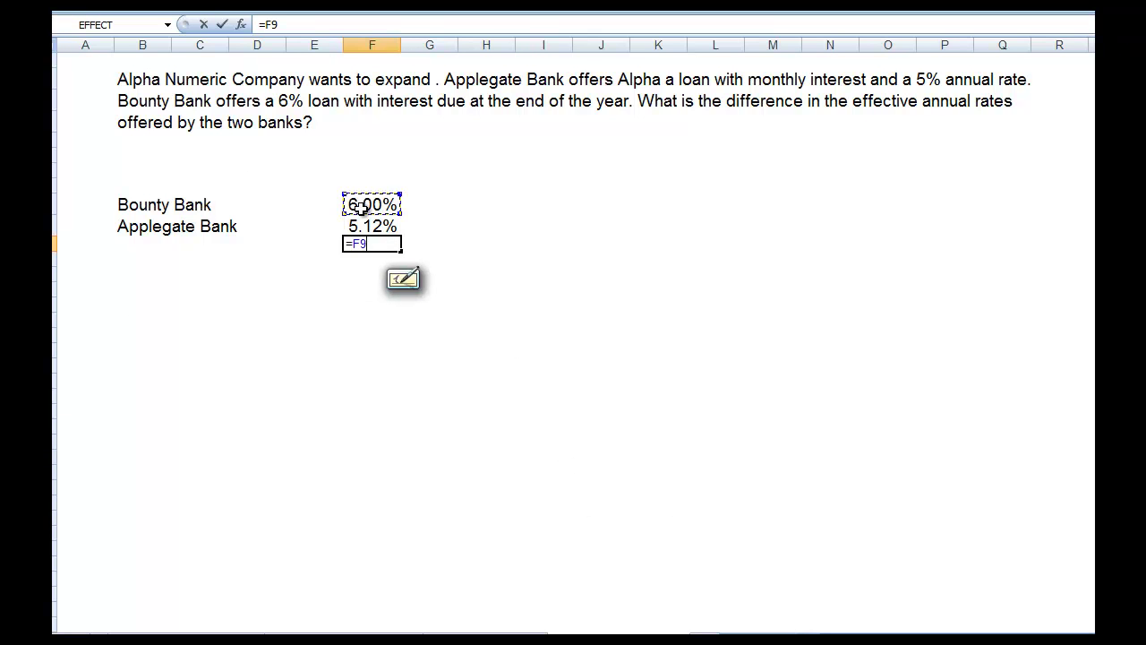
type("-")
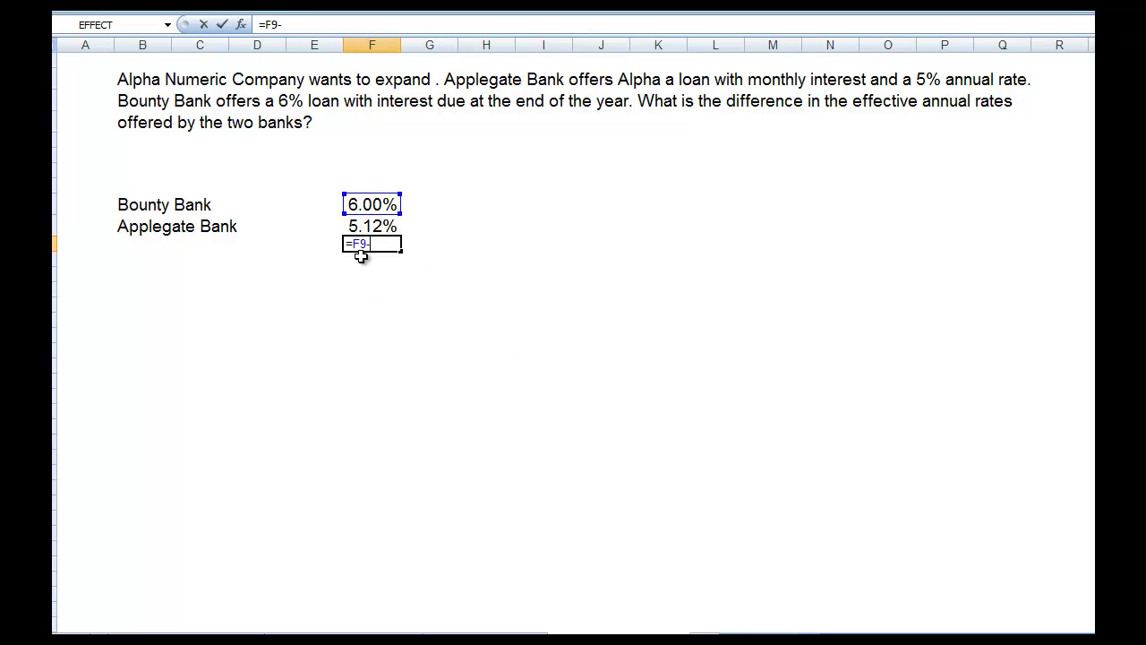
left_click(356, 225)
key("Return")
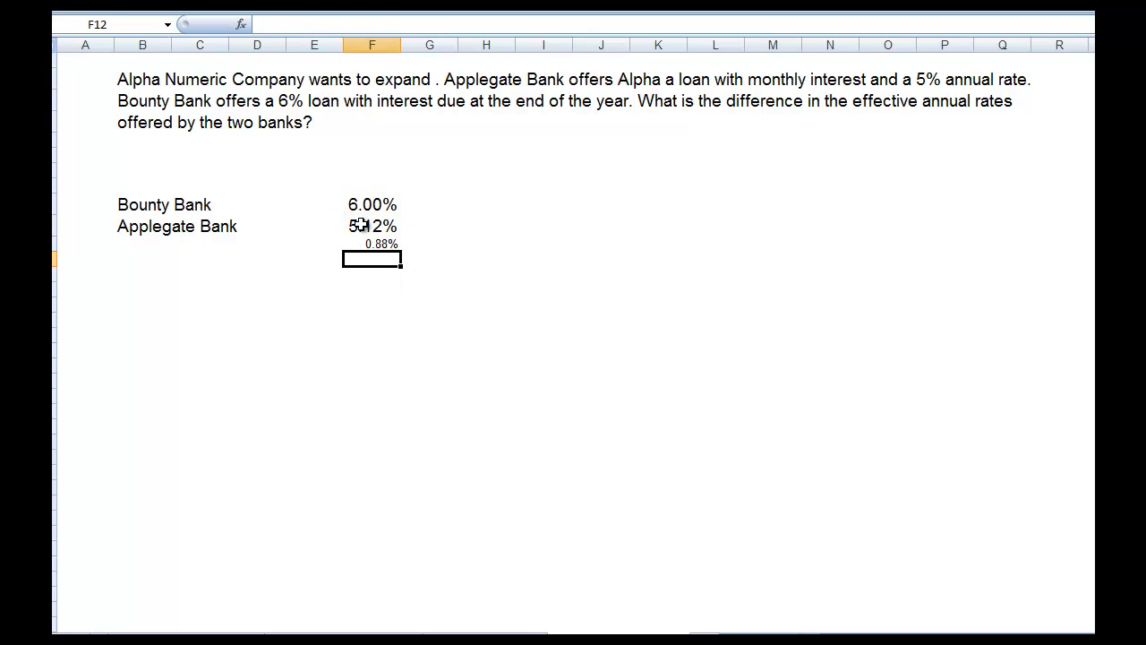
- Enlarge F11's font so 0.88% matches the rates above
left_click(376, 244)
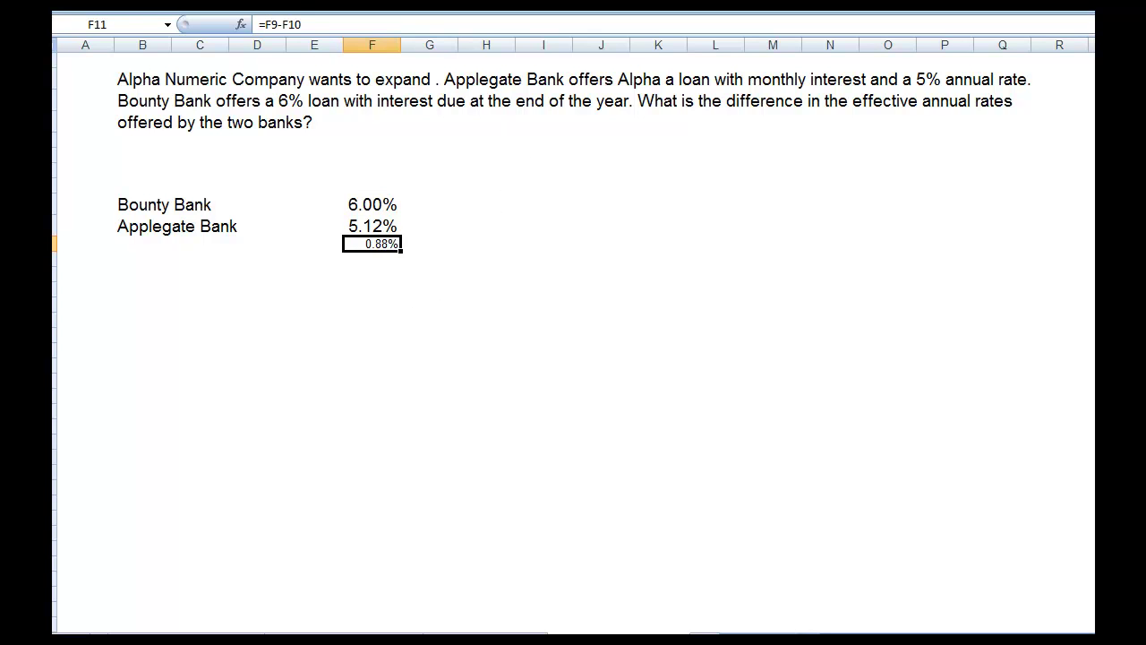
left_click(296, 2)
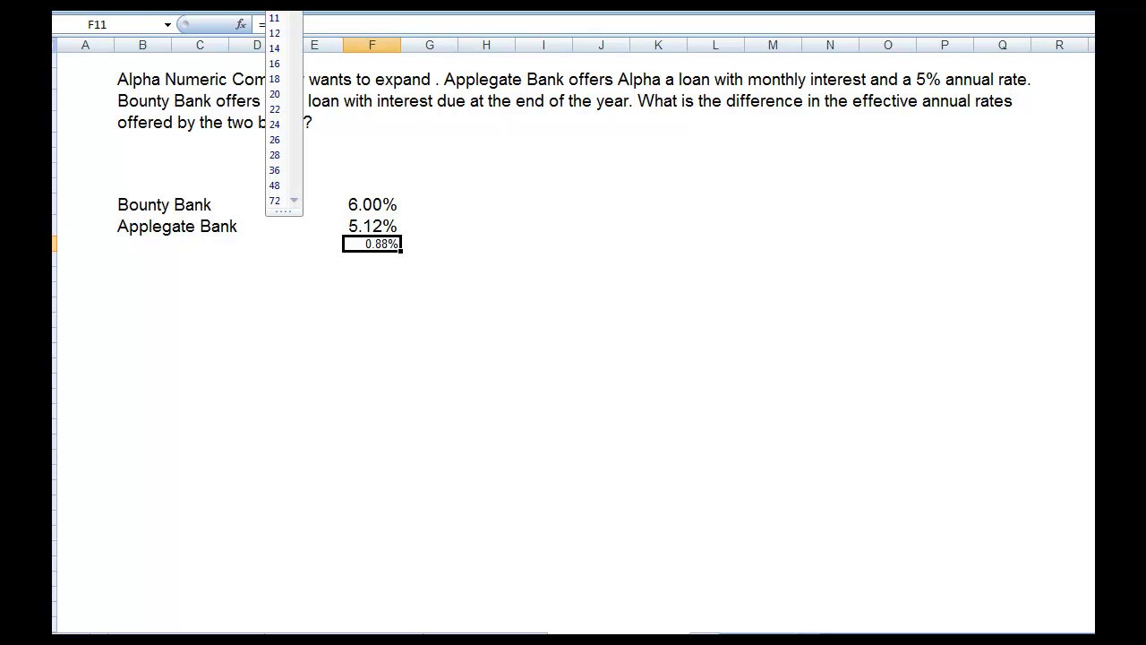
left_click(278, 48)
left_click(506, 279)
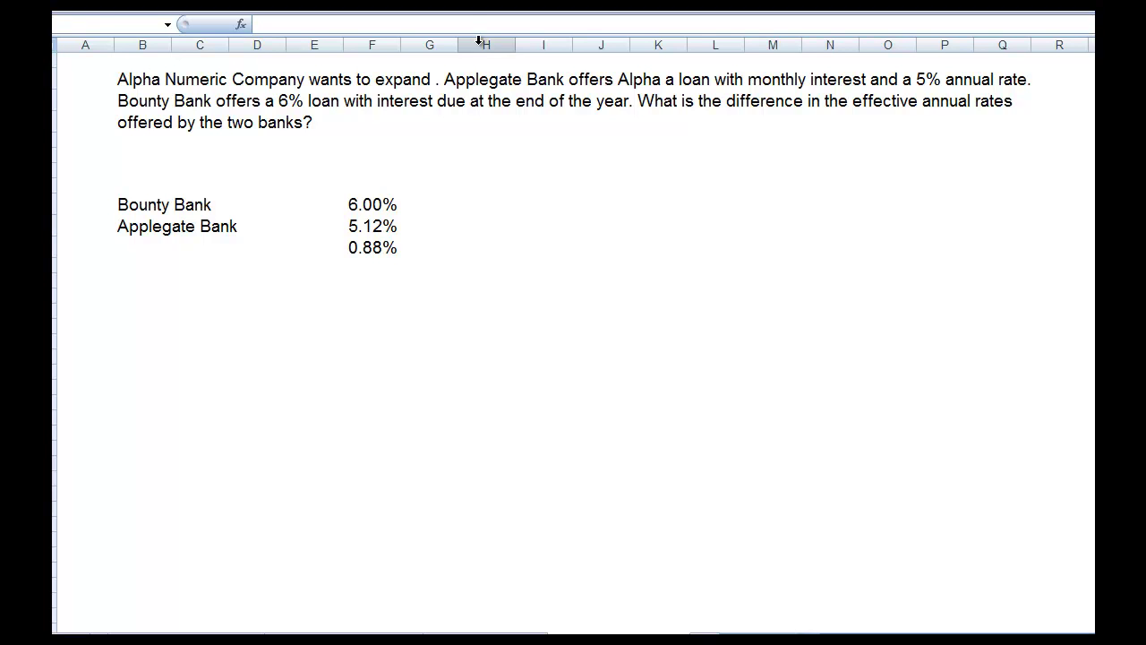
left_click(486, 280)
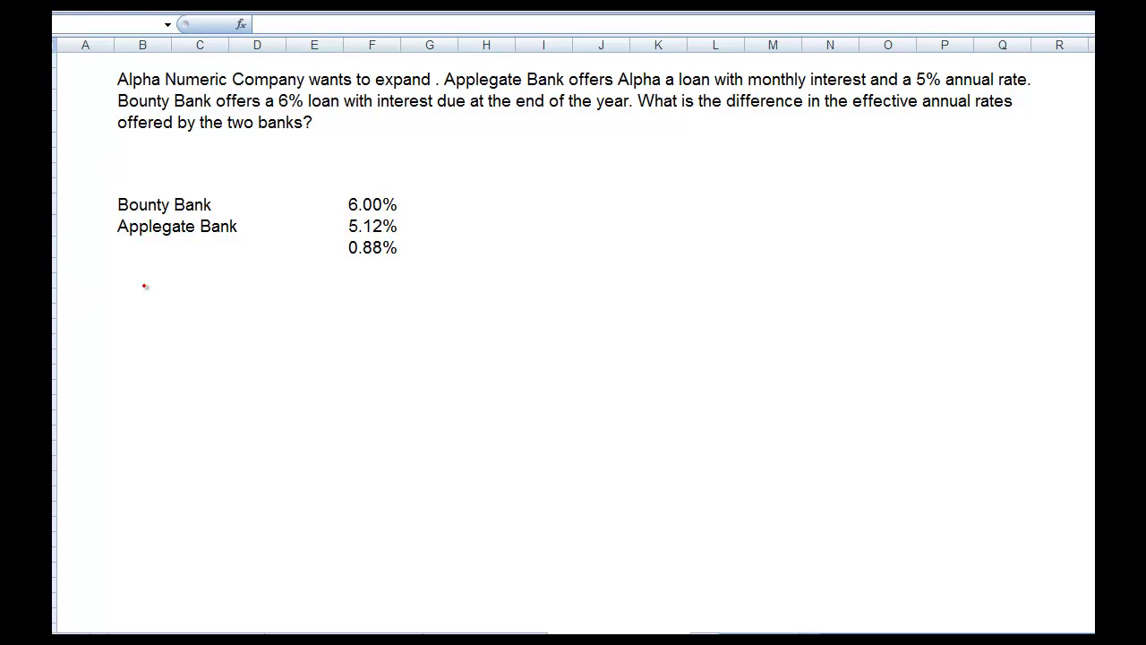
- Handwrite EARa = [1 + knom/m]^m − 1 in red ink beneath the rates
mouse_move(143, 290)
left_mouse_down()
mouse_move(150, 328)
mouse_move(168, 286)
mouse_move(167, 306)
mouse_move(178, 295)
mouse_move(191, 327)
mouse_move(191, 312)
mouse_move(211, 324)
mouse_move(226, 280)
mouse_move(220, 305)
mouse_move(265, 311)
mouse_move(266, 338)
mouse_move(327, 311)
left_mouse_up()
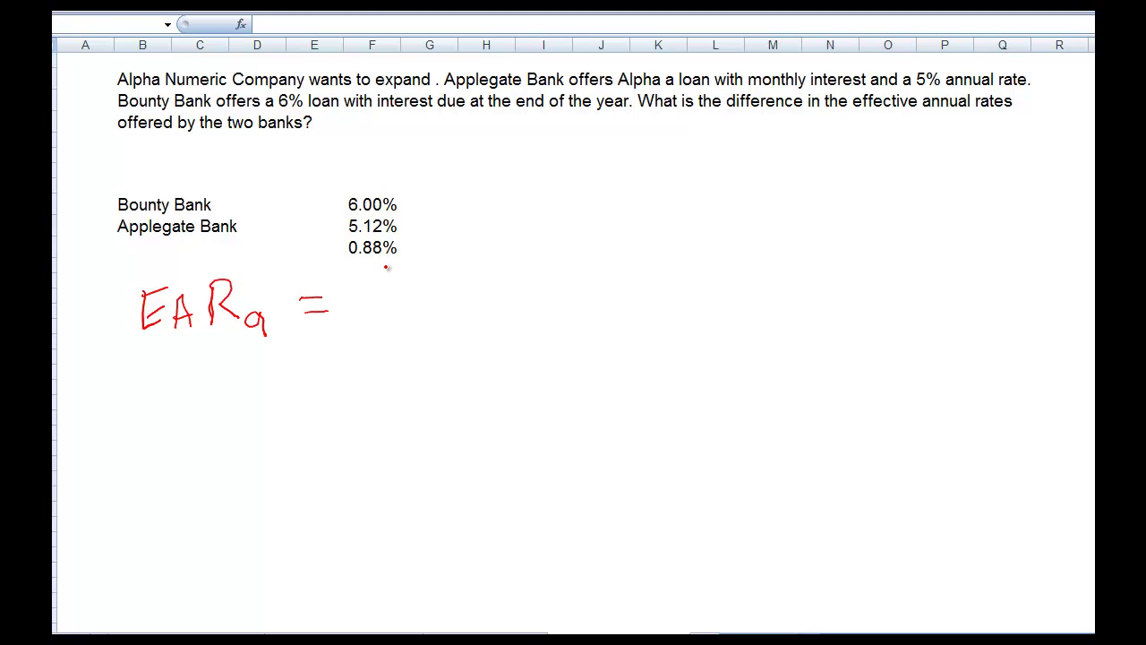
mouse_move(387, 270)
left_mouse_down()
mouse_move(362, 288)
mouse_move(360, 338)
mouse_move(386, 353)
left_mouse_up()
mouse_move(400, 305)
left_mouse_down()
mouse_move(400, 329)
mouse_move(444, 322)
left_mouse_up()
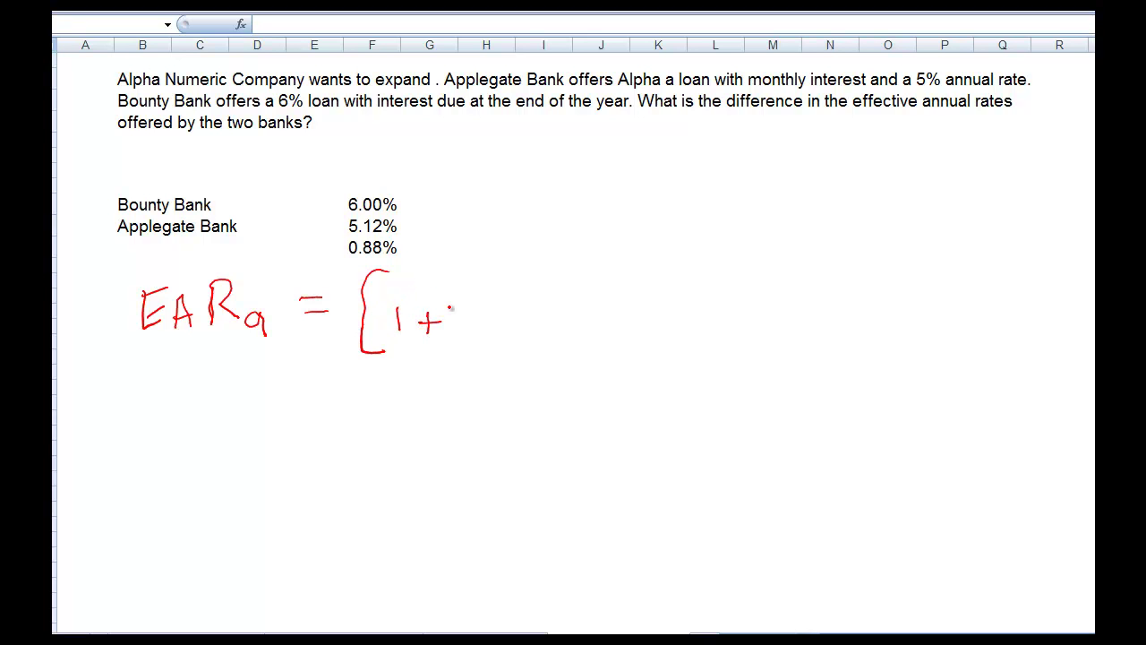
mouse_move(467, 276)
left_mouse_down()
mouse_move(460, 313)
mouse_move(475, 295)
mouse_move(484, 324)
mouse_move(517, 311)
mouse_move(545, 318)
left_mouse_up()
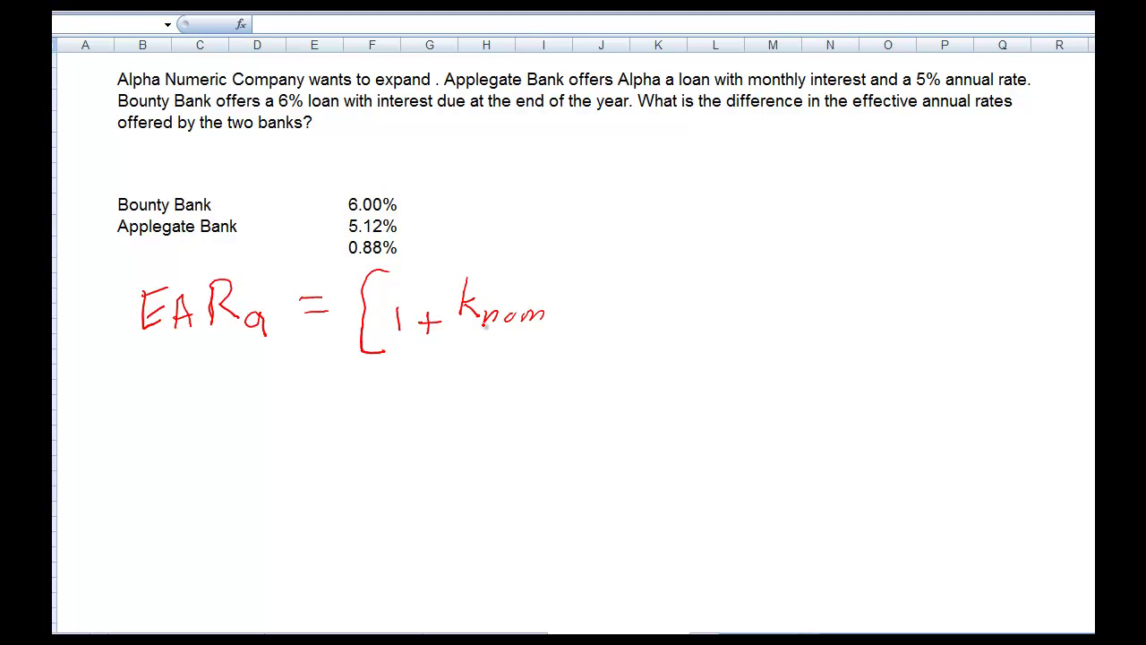
left_click_drag(458, 334, 546, 333)
mouse_move(492, 348)
left_mouse_down()
mouse_move(496, 366)
mouse_move(522, 351)
mouse_move(526, 362)
left_mouse_up()
mouse_move(576, 263)
left_mouse_down()
mouse_move(591, 271)
mouse_move(560, 351)
left_mouse_up()
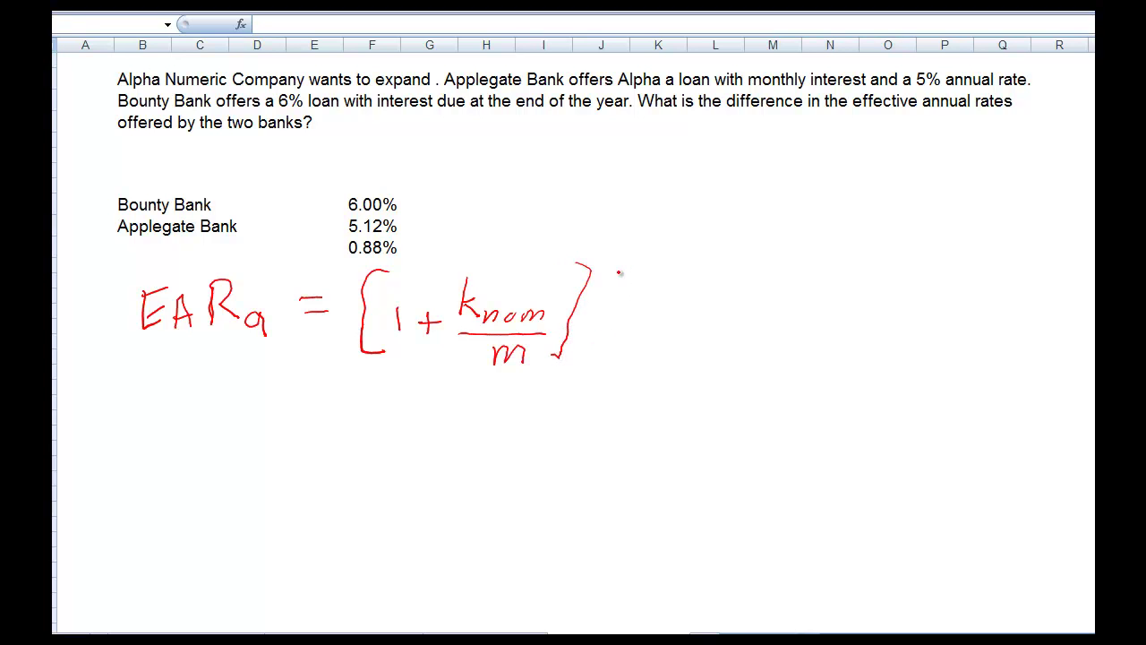
mouse_move(603, 274)
left_mouse_down()
mouse_move(604, 288)
mouse_move(614, 277)
mouse_move(630, 285)
left_mouse_up()
mouse_move(646, 320)
left_mouse_down()
mouse_move(675, 317)
mouse_move(696, 328)
mouse_move(693, 342)
left_mouse_up()
- Handwrite = [1 + .05/12] on a second line and circle the question's 5%
left_click_drag(318, 400, 334, 408)
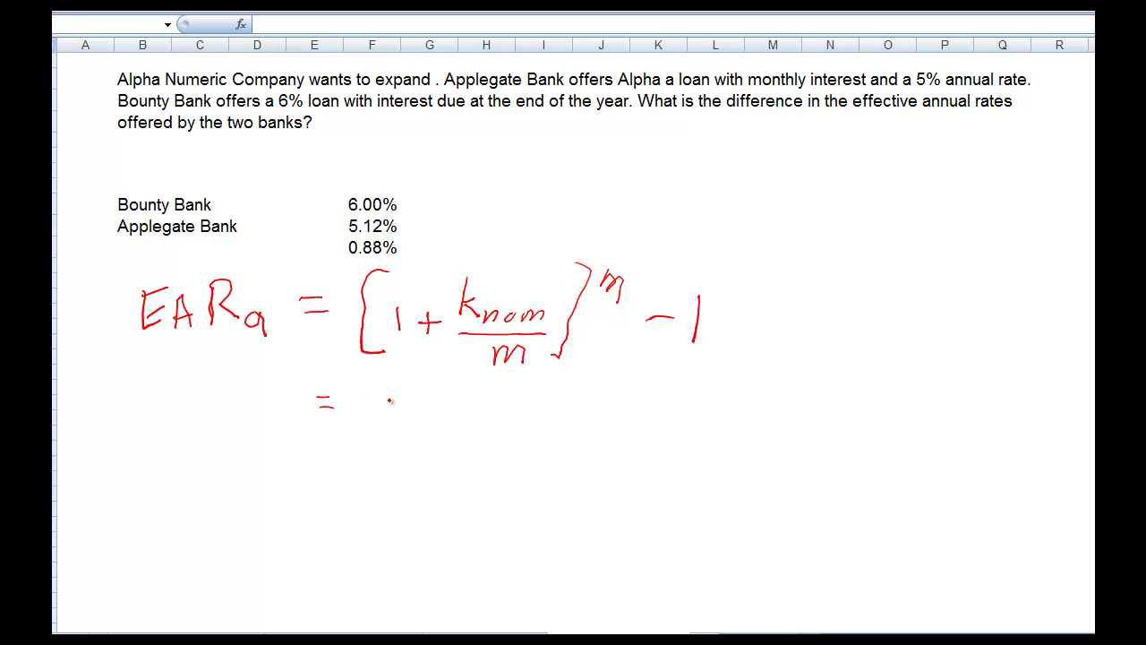
mouse_move(390, 377)
left_mouse_down()
mouse_move(359, 442)
mouse_move(391, 448)
left_mouse_up()
mouse_move(404, 402)
left_mouse_down()
mouse_move(400, 432)
mouse_move(438, 418)
left_mouse_up()
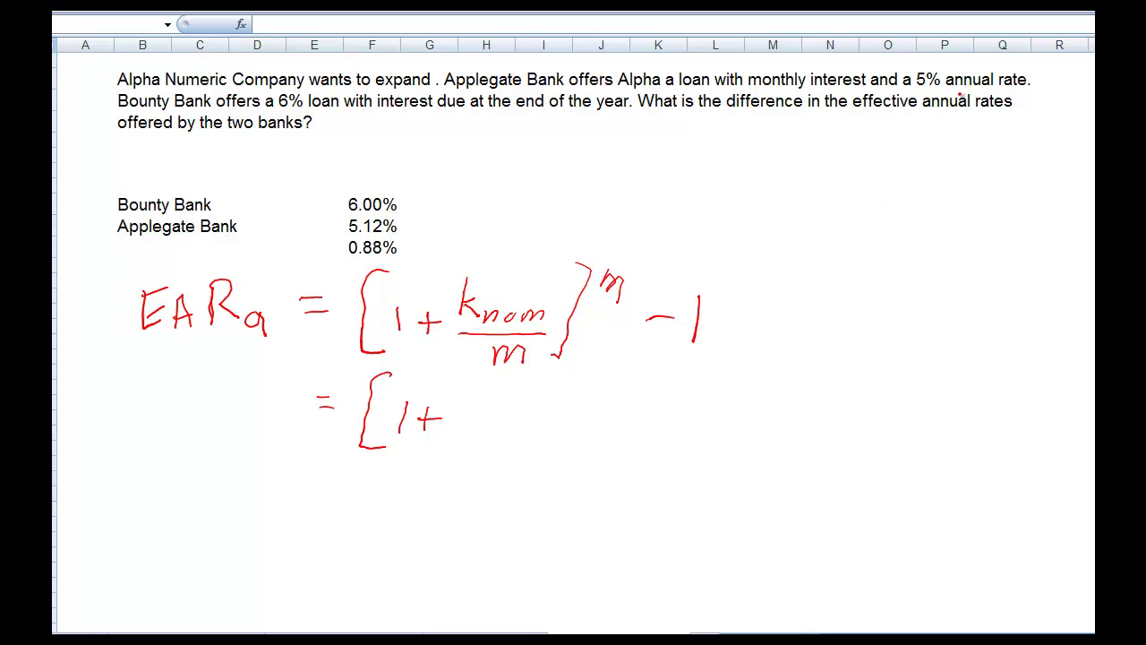
mouse_move(941, 68)
left_mouse_down()
mouse_move(926, 57)
mouse_move(911, 93)
mouse_move(965, 96)
mouse_move(935, 61)
left_mouse_up()
mouse_move(521, 392)
left_mouse_down()
mouse_move(508, 402)
mouse_move(524, 386)
left_mouse_up()
mouse_move(541, 390)
left_mouse_down()
mouse_move(548, 403)
mouse_move(552, 386)
left_mouse_up()
mouse_move(488, 422)
left_mouse_down()
mouse_move(559, 416)
mouse_move(516, 458)
left_mouse_up()
left_click_drag(526, 442, 551, 456)
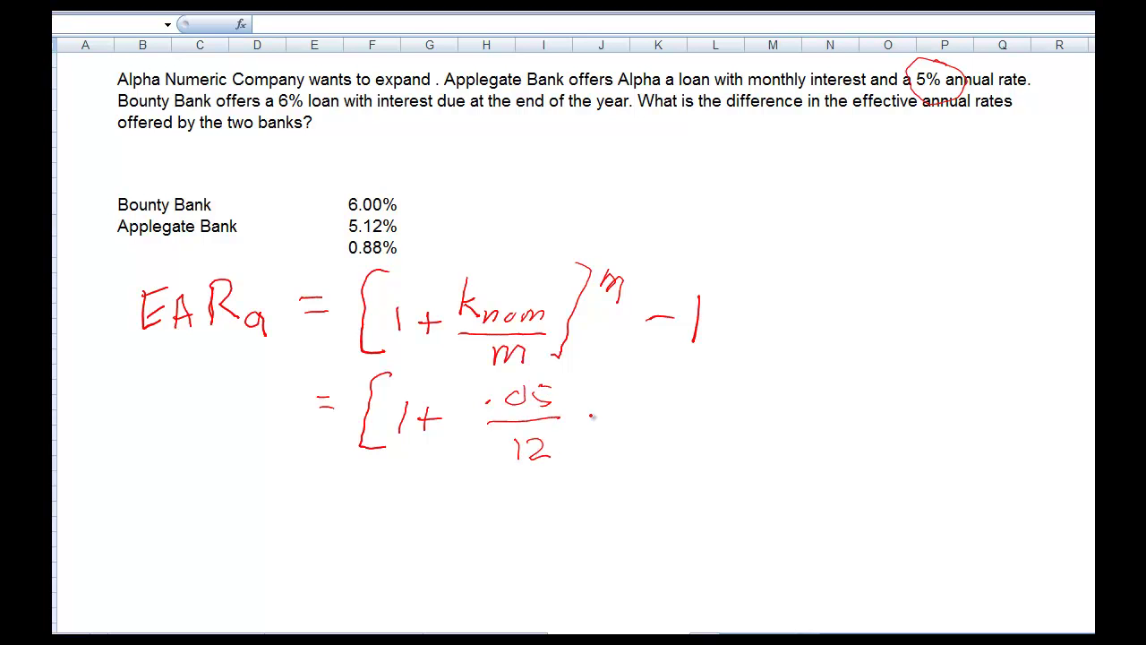
mouse_move(568, 368)
left_mouse_down()
mouse_move(596, 384)
mouse_move(598, 444)
mouse_move(576, 455)
left_mouse_up()
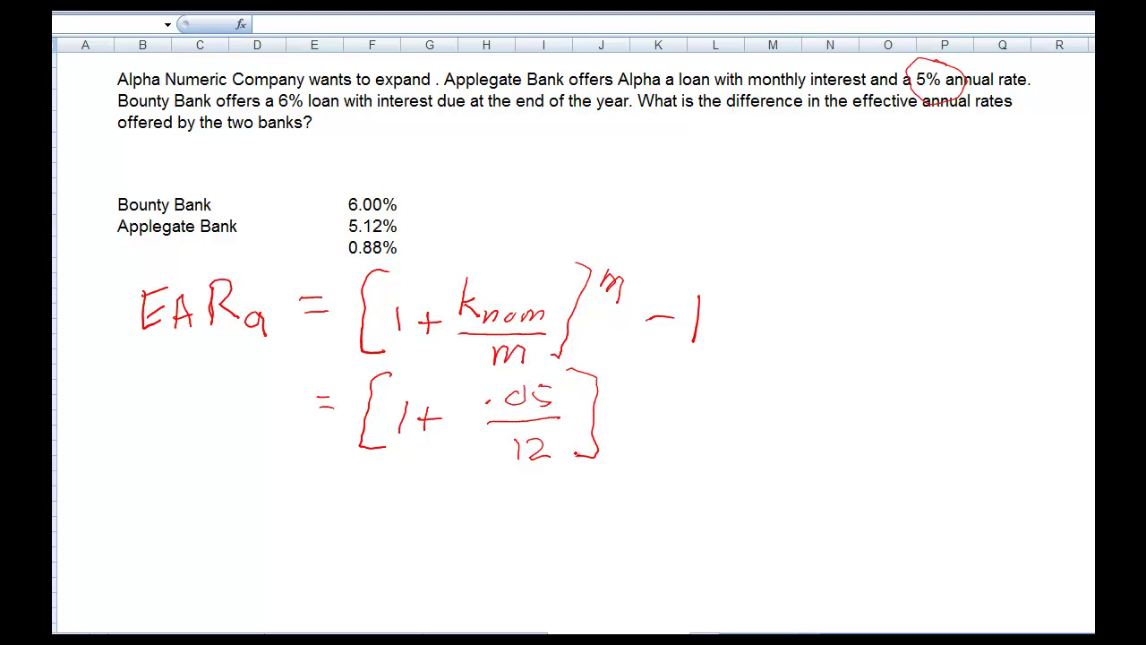